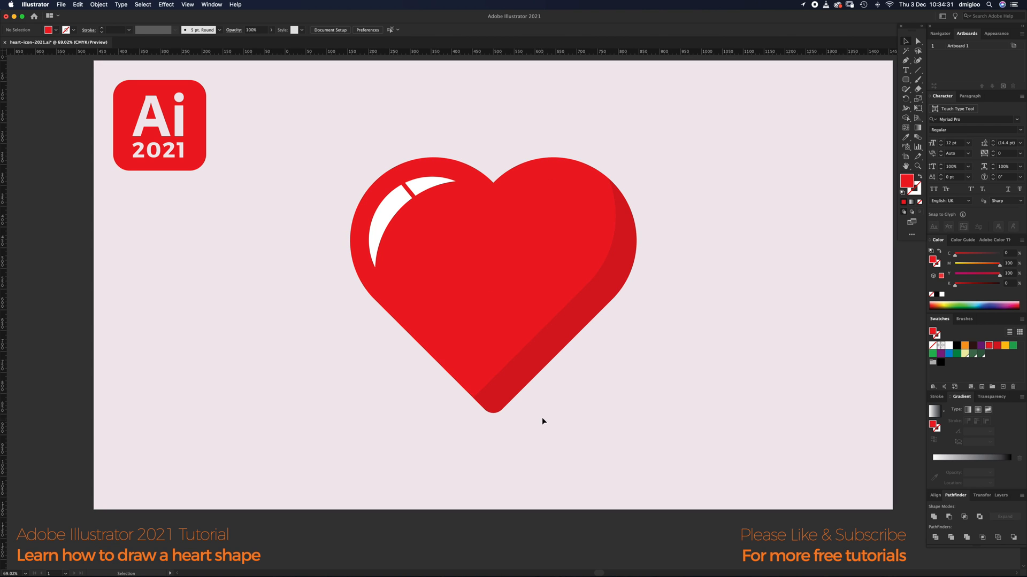
# Step: Review the artboard's dimensions through the document setup and look over the colour palette beside the artboard
pyautogui.click(330, 29)
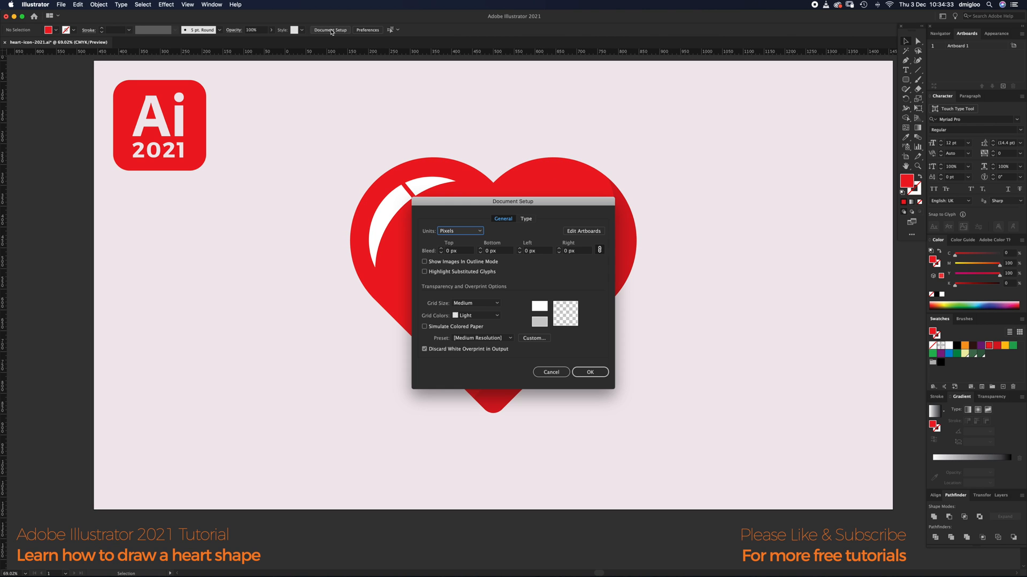
pyautogui.click(591, 231)
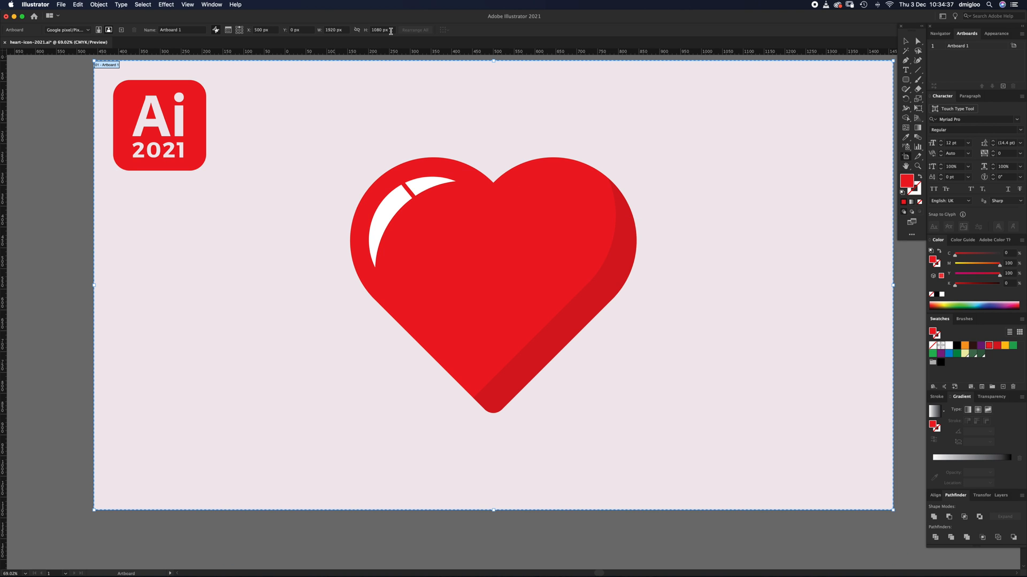
pyautogui.press('Escape')
pyautogui.moveTo(804, 312); pyautogui.dragTo(369, 362)
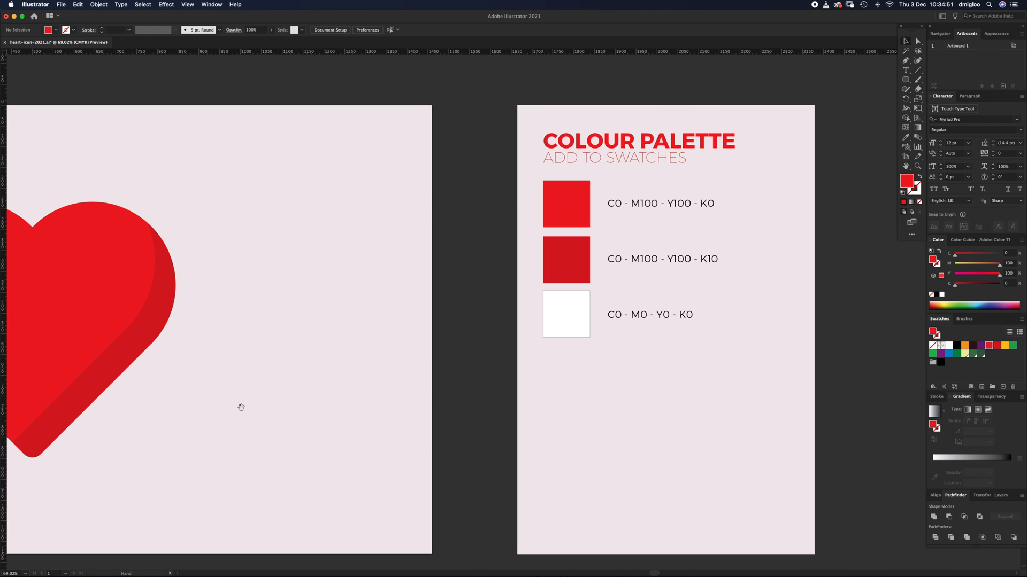
pyautogui.moveTo(241, 408); pyautogui.dragTo(690, 364)
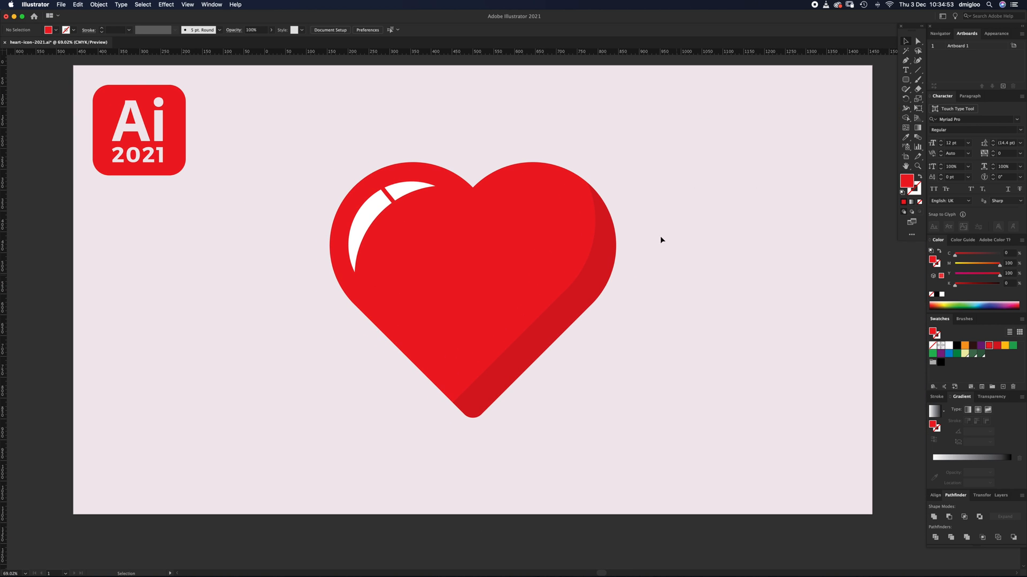
# Step: Move the finished heart towards the left side of the artboard to free drawing space beside it
pyautogui.moveTo(509, 286); pyautogui.dragTo(340, 318)
pyautogui.click(615, 264)
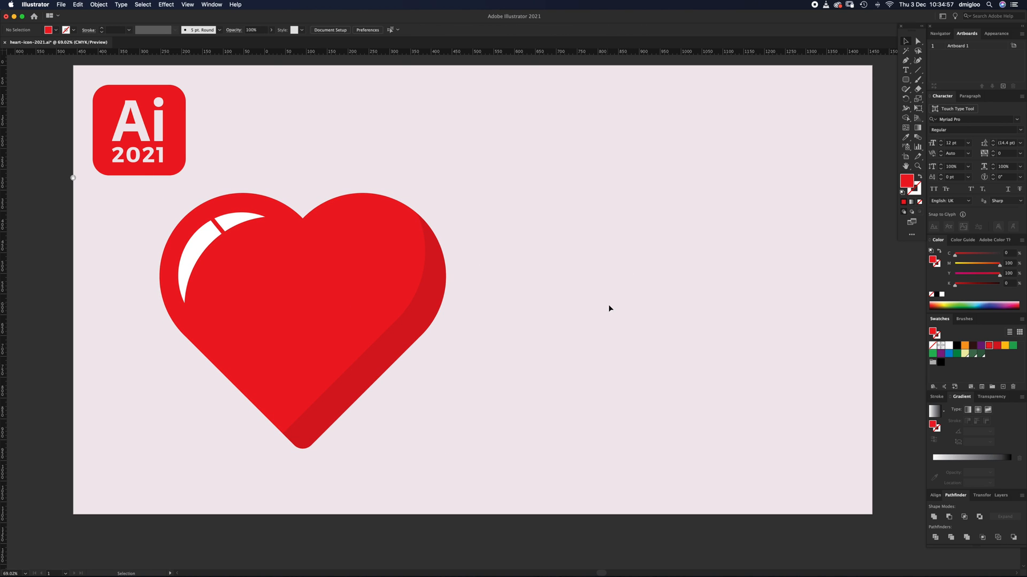
# Step: Draw a tall red rounded rectangle about 285 by 662 px with fully rounded ends beside the heart
pyautogui.click(905, 80)
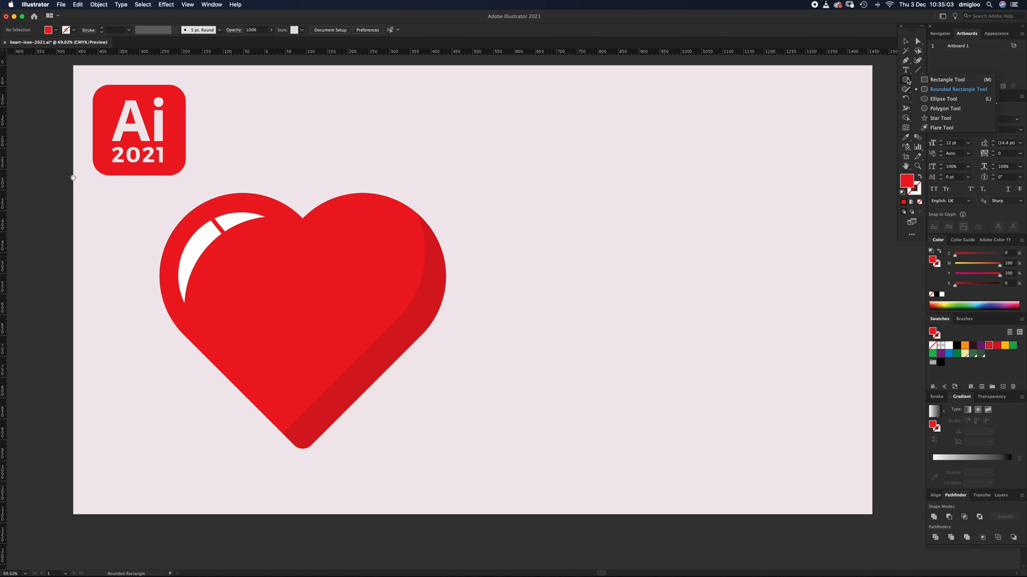
pyautogui.click(957, 89)
pyautogui.moveTo(550, 162); pyautogui.dragTo(669, 438)
pyautogui.press('Down')
pyautogui.press('Down')
pyautogui.press('Up')
pyautogui.press('Up')
pyautogui.press('Up')
pyautogui.press('Up')
pyautogui.press('Up')
pyautogui.press('Up')
pyautogui.press('v')
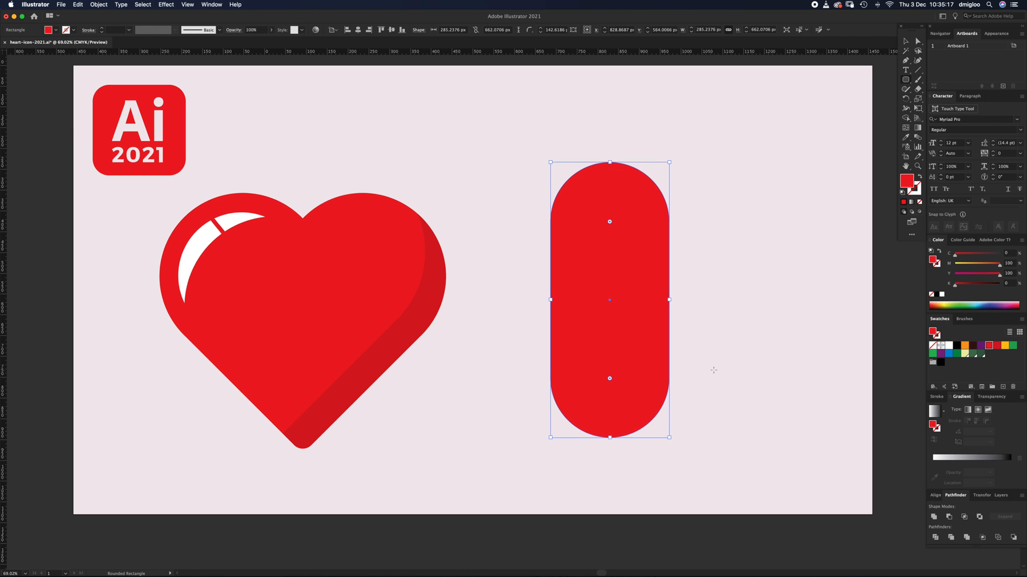
# Step: Rotate the rounded rectangle 45° counterclockwise and add a copy turned 90° about the same centre, forming a cross
pyautogui.click(714, 247)
pyautogui.click(640, 211)
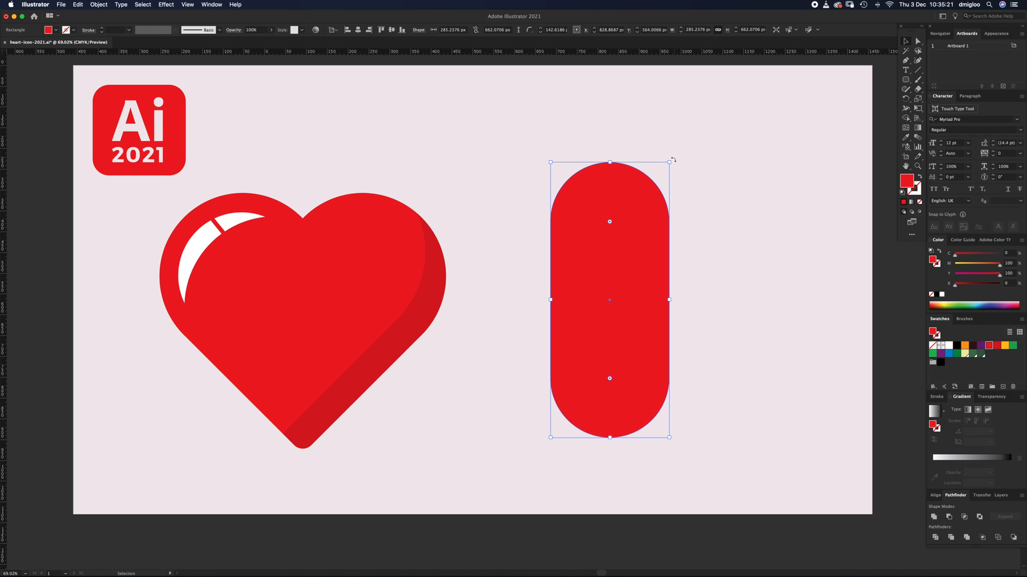
pyautogui.moveTo(656, 154); pyautogui.dragTo(559, 167)
pyautogui.press('a')
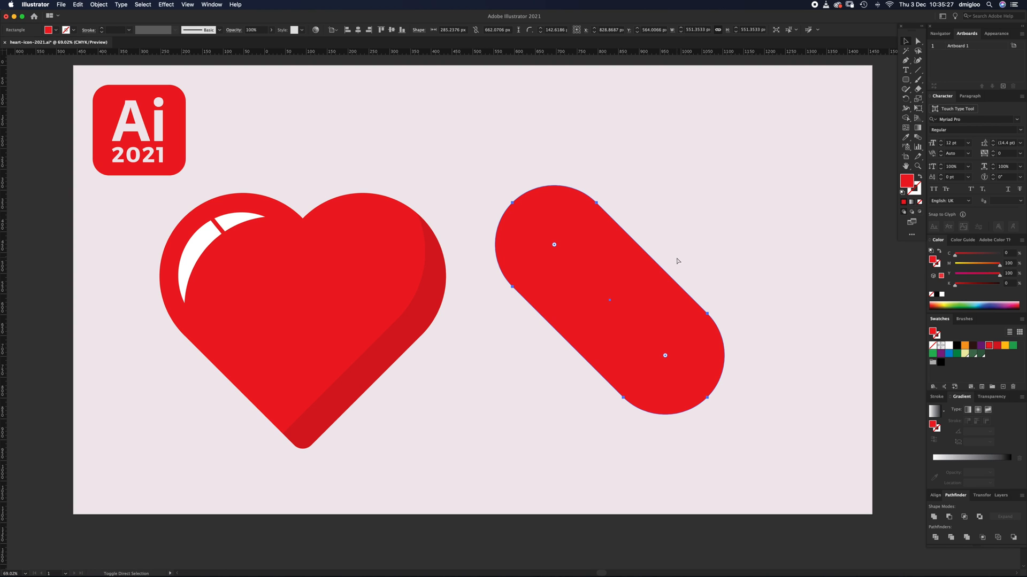
pyautogui.press('v')
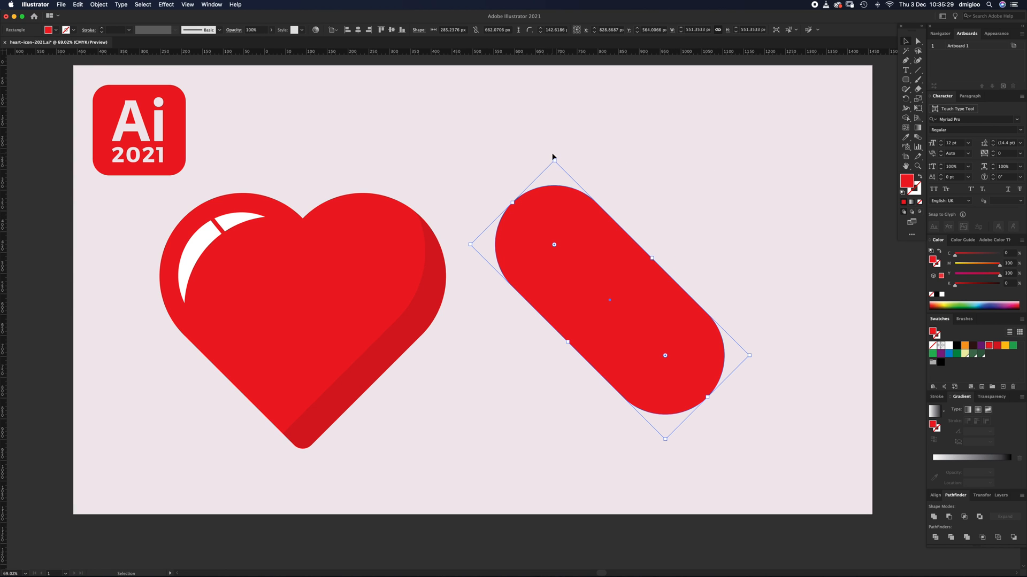
pyautogui.moveTo(554, 157); pyautogui.dragTo(761, 217)
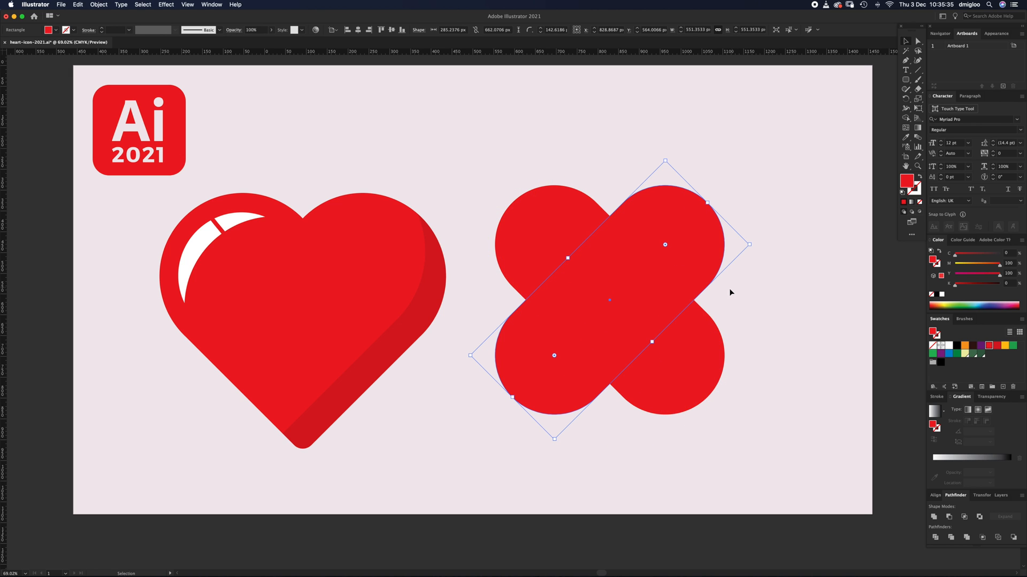
pyautogui.click(761, 299)
# Step: Select both crossed rounded rectangles and split them where they overlap with Pathfinder Divide
pyautogui.moveTo(574, 361); pyautogui.dragTo(580, 419)
pyautogui.click(935, 538)
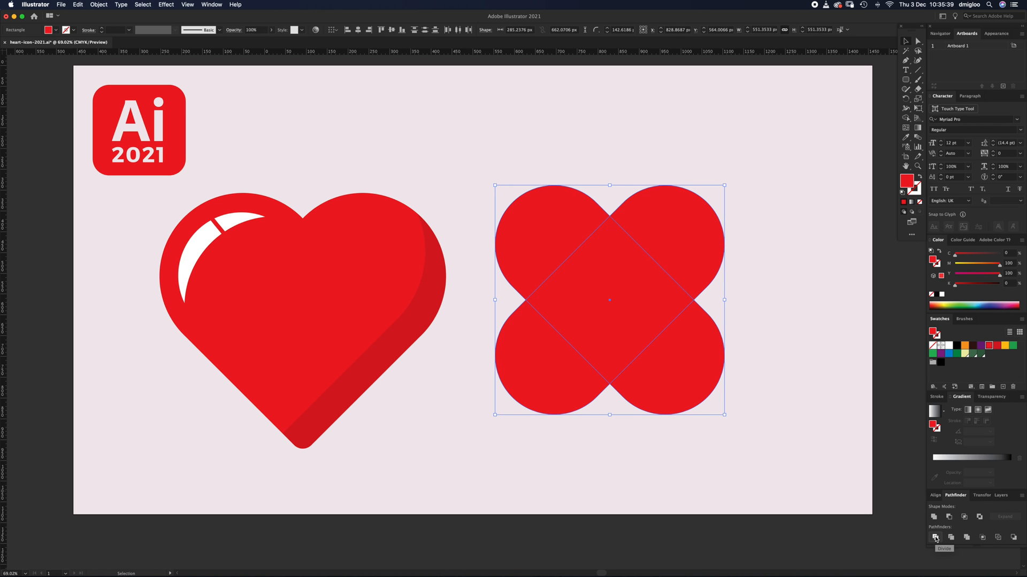
pyautogui.click(212, 5)
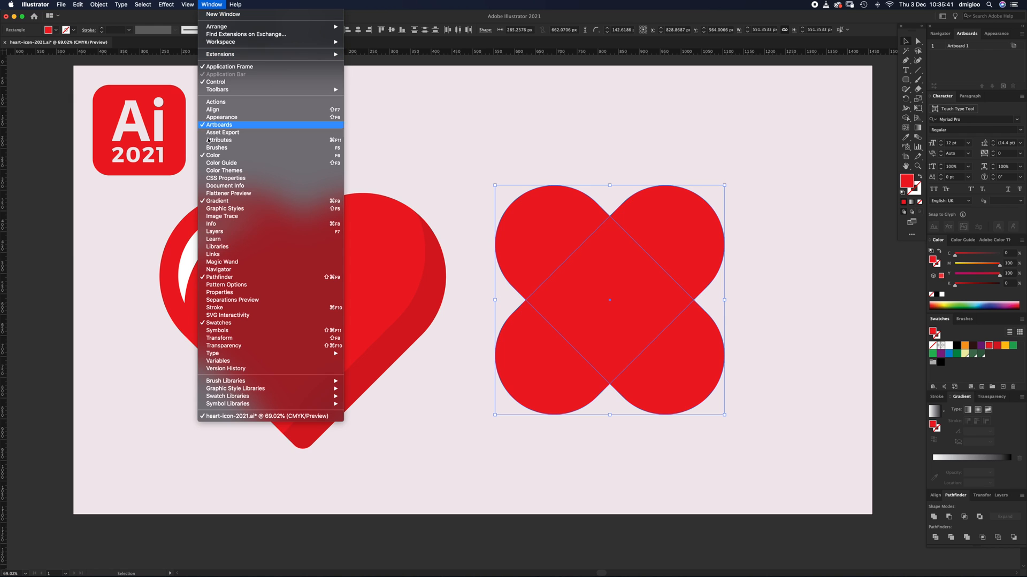
pyautogui.click(897, 464)
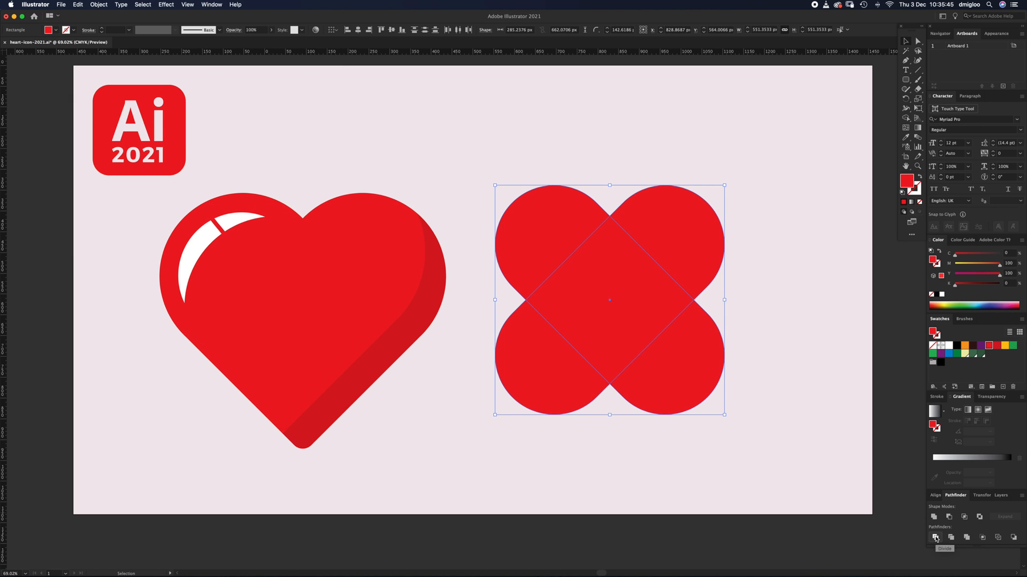
pyautogui.click(935, 538)
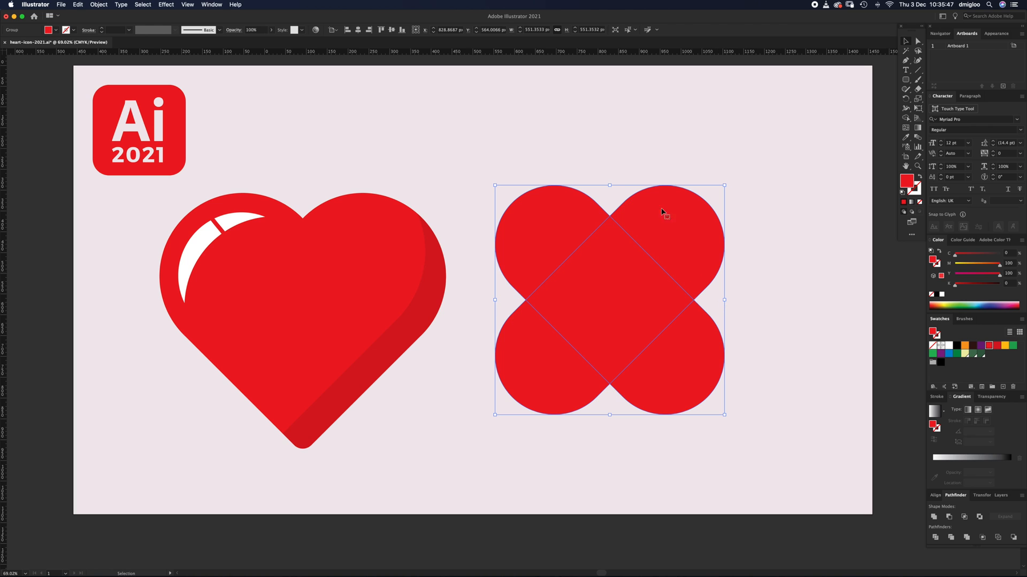
pyautogui.press('a')
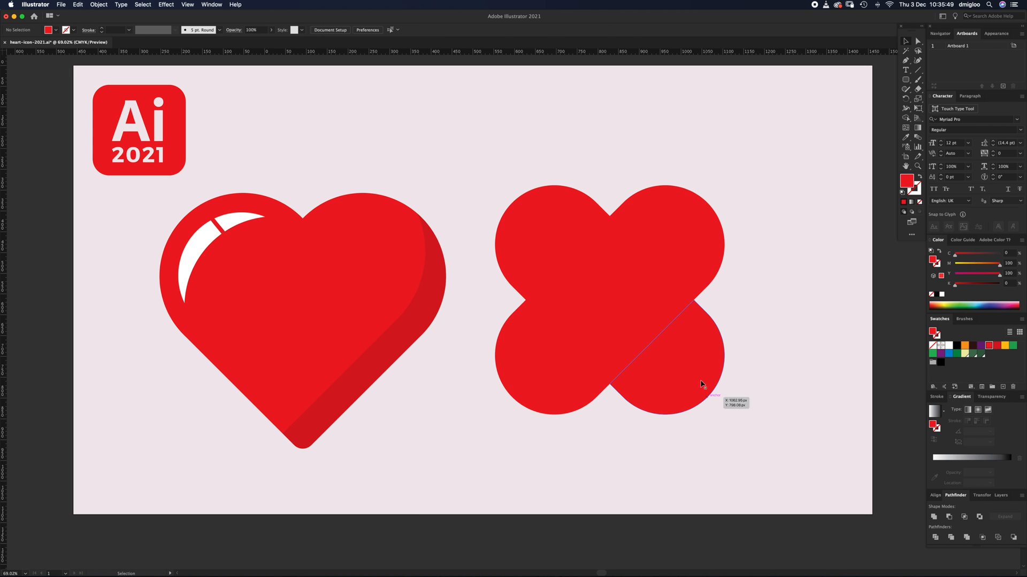
pyautogui.moveTo(706, 397); pyautogui.dragTo(717, 440)
pyautogui.press('super+a')
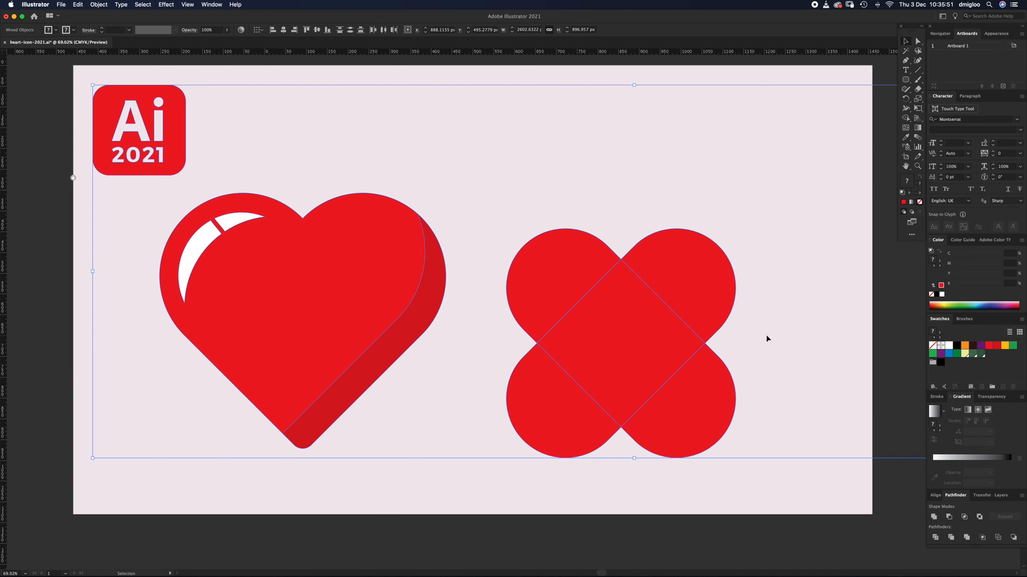
pyautogui.press('super+z')
pyautogui.click(778, 335)
# Step: Delete the two lower rounded lobes of the divided cross so a heart shape is left
pyautogui.press('v')
pyautogui.press('a')
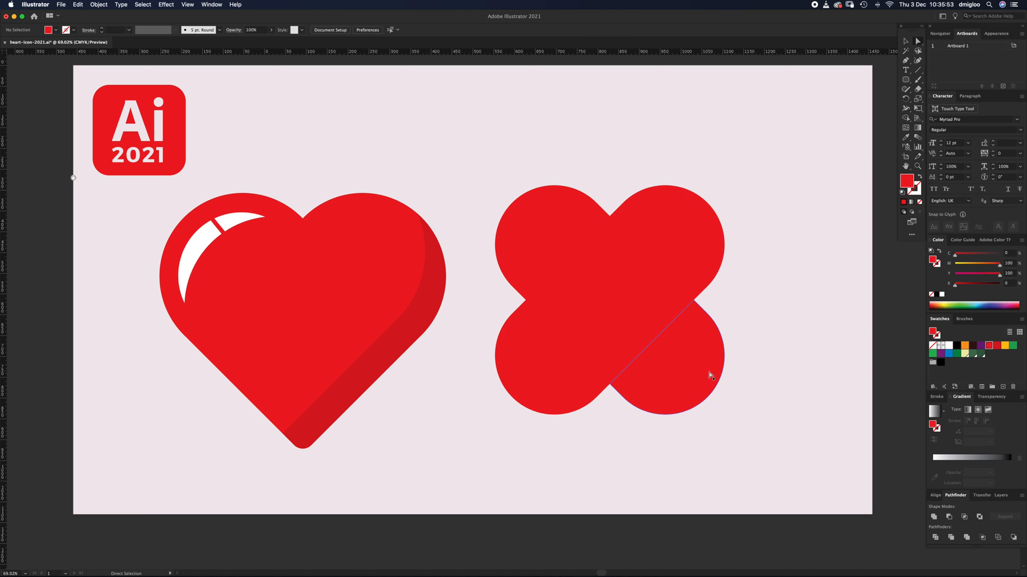
pyautogui.click(694, 379)
pyautogui.press('Delete')
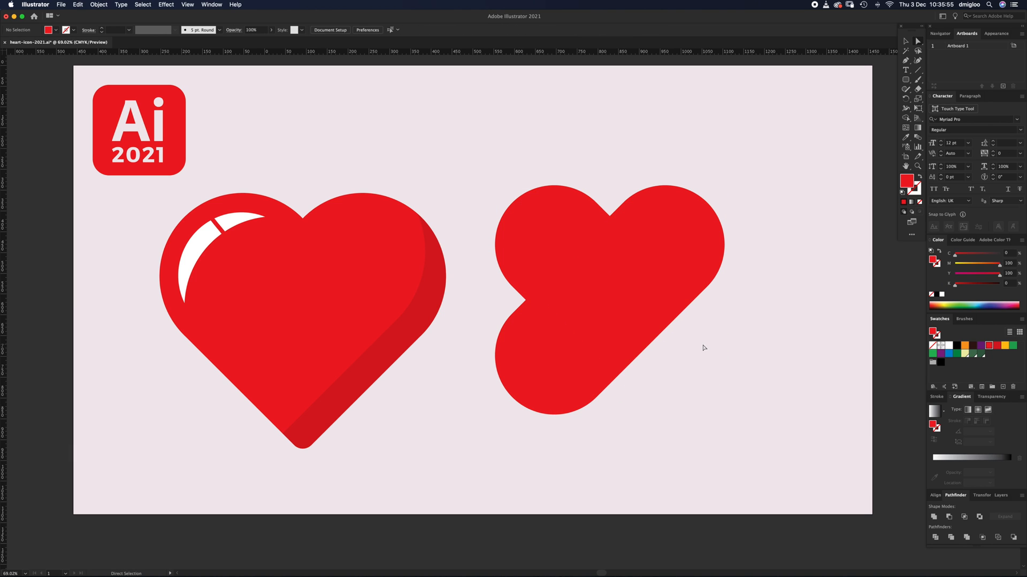
pyautogui.click(534, 376)
pyautogui.press('Delete')
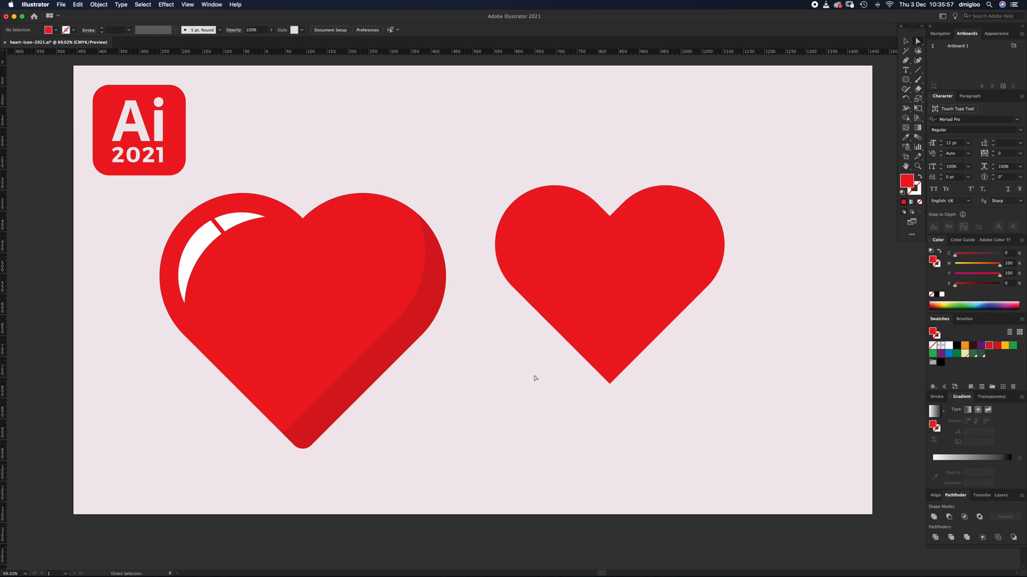
# Step: Merge the remaining heart pieces into a single shape with Pathfinder Unite
pyautogui.press('v')
pyautogui.moveTo(529, 149); pyautogui.dragTo(733, 380)
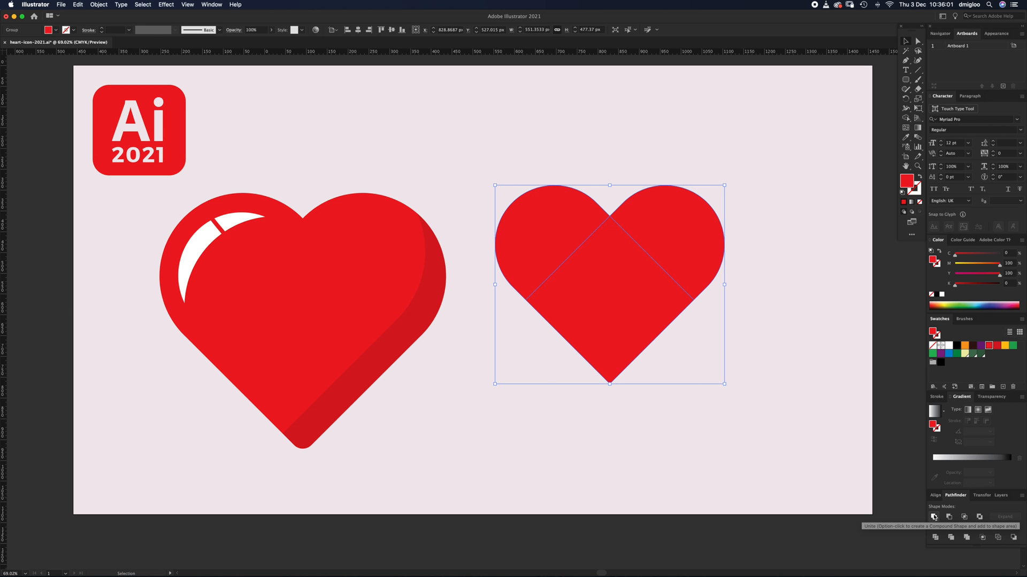
pyautogui.click(933, 517)
pyautogui.click(724, 369)
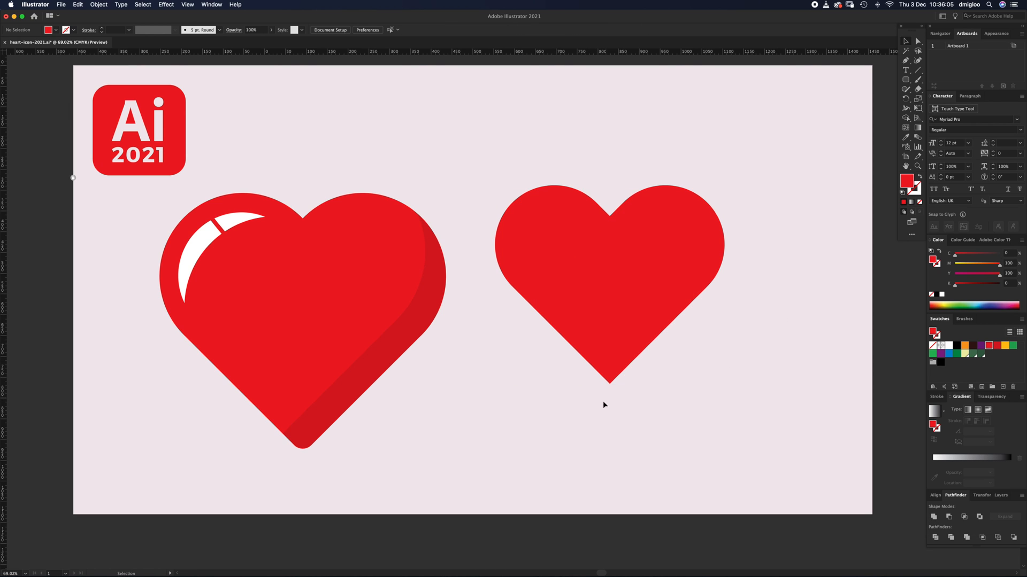
# Step: Round the bottom tip of the new heart to a corner radius of about 22 px
pyautogui.press('a')
pyautogui.click(610, 382)
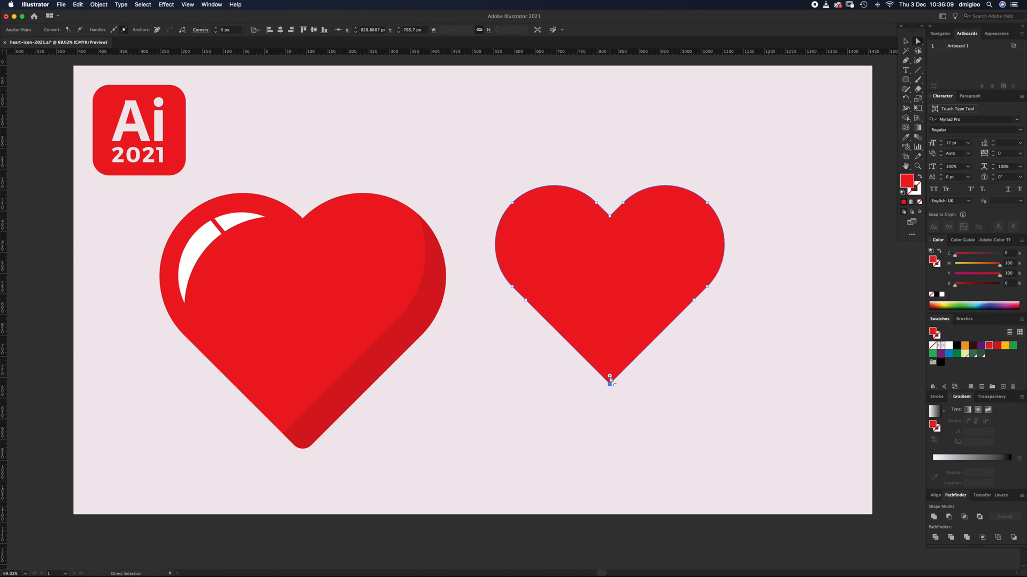
pyautogui.moveTo(610, 377); pyautogui.dragTo(608, 368)
pyautogui.click(606, 421)
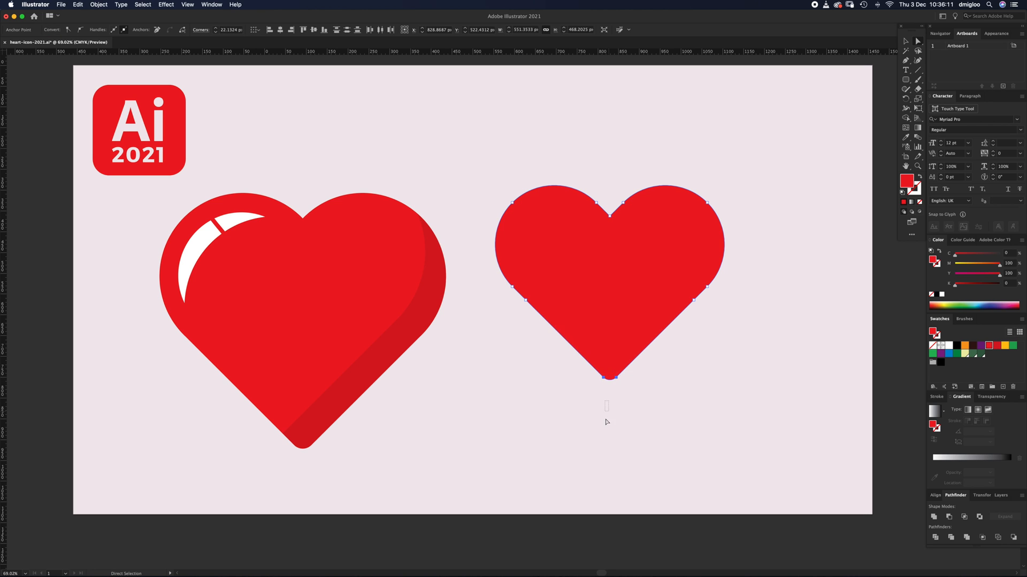
# Step: Draw a circle over the upper left lobe of the new heart with the Ellipse tool
pyautogui.press('z')
pyautogui.click(573, 295)
pyautogui.hscroll(-4, 579, 330)
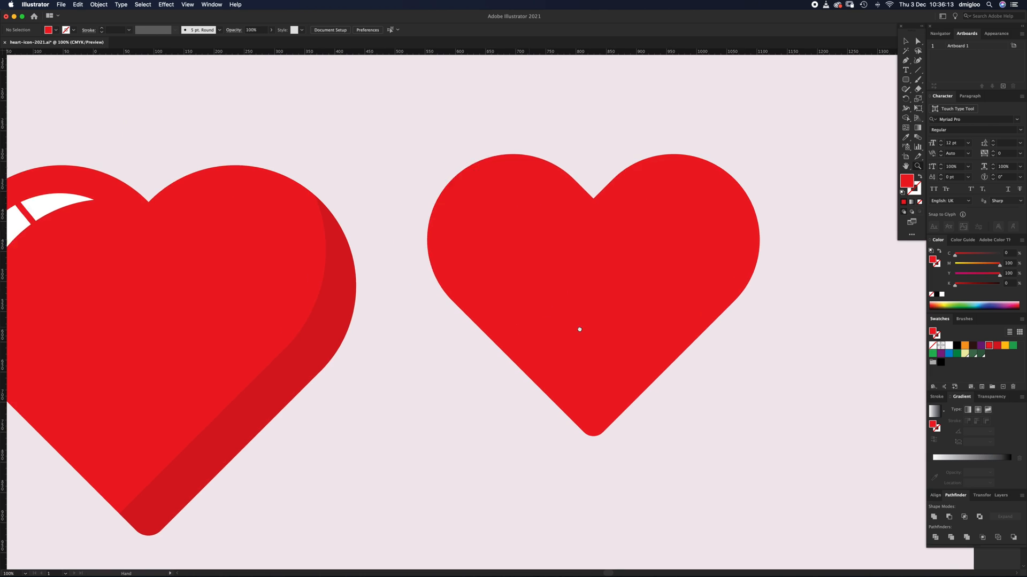
pyautogui.click(905, 80)
pyautogui.moveTo(906, 80); pyautogui.dragTo(936, 101)
pyautogui.moveTo(575, 224); pyautogui.dragTo(637, 264)
# Step: Fill the circle with orange, scale it to about 223 px across and position it inside the heart's left lobe
pyautogui.press('v')
pyautogui.click(965, 345)
pyautogui.moveTo(675, 322); pyautogui.dragTo(635, 268)
pyautogui.moveTo(668, 316); pyautogui.dragTo(657, 305)
pyautogui.click(630, 173)
pyautogui.click(599, 259)
pyautogui.moveTo(599, 262); pyautogui.dragTo(605, 263)
pyautogui.click(650, 131)
pyautogui.click(615, 242)
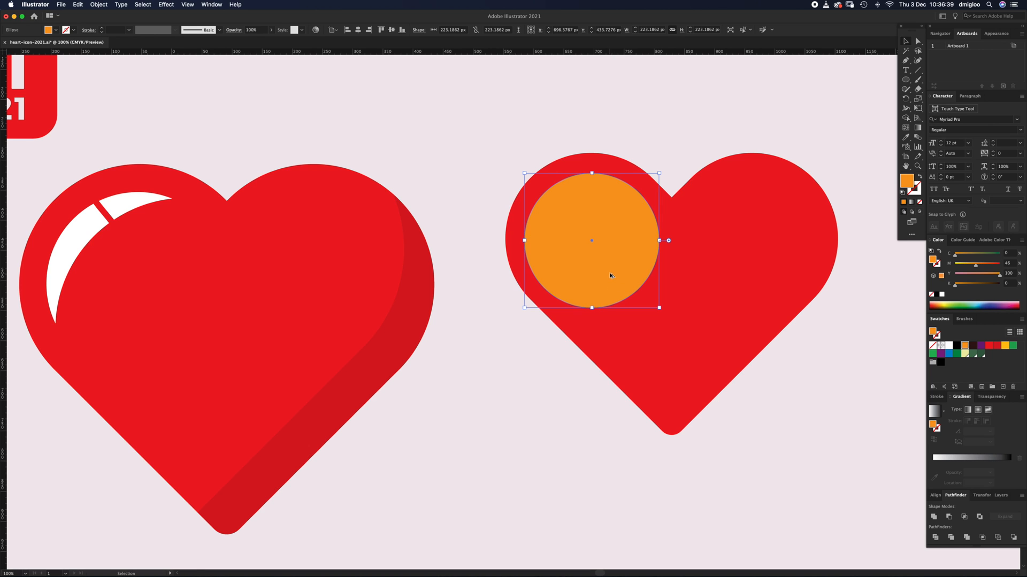
# Step: Duplicate the orange circle slightly down and to the right, fill the copy dark brown and enlarge it
pyautogui.moveTo(611, 272); pyautogui.dragTo(630, 289)
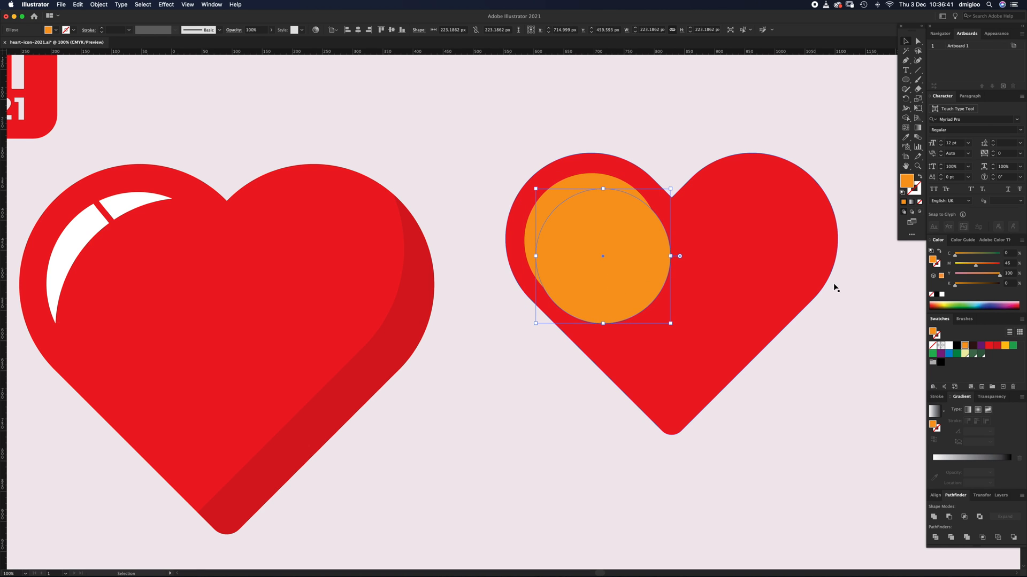
pyautogui.click(973, 345)
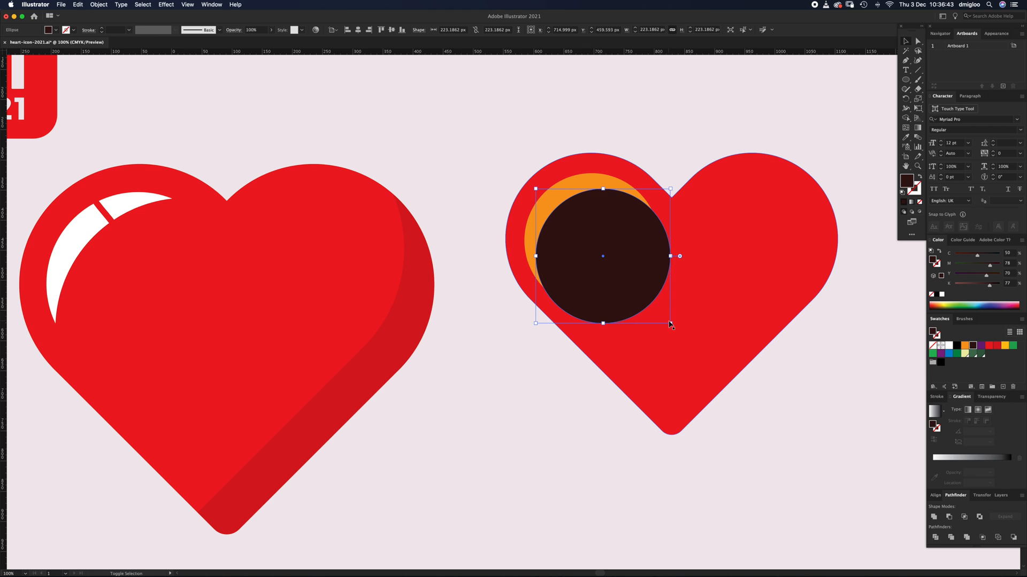
pyautogui.moveTo(671, 324)
pyautogui.mouseDown()
pyautogui.moveTo(701, 353)
pyautogui.moveTo(662, 315)
pyautogui.mouseUp()
pyautogui.click(687, 135)
# Step: Subtract the dark circle from the orange one with Minus Front and fill the resulting crescent with white
pyautogui.click(548, 214)
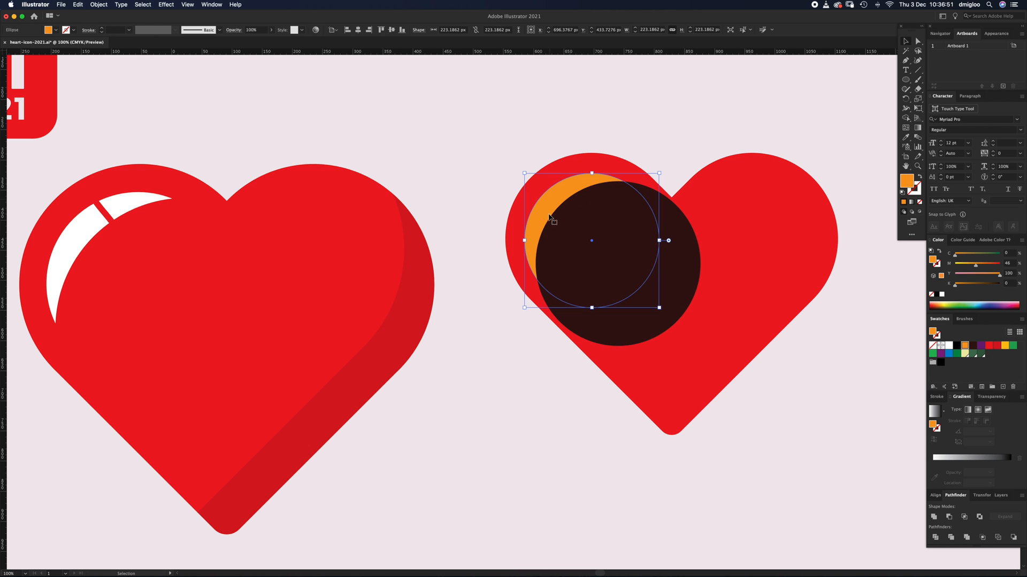
pyautogui.keyDown('shift'); pyautogui.click(623, 257); pyautogui.keyUp('shift')
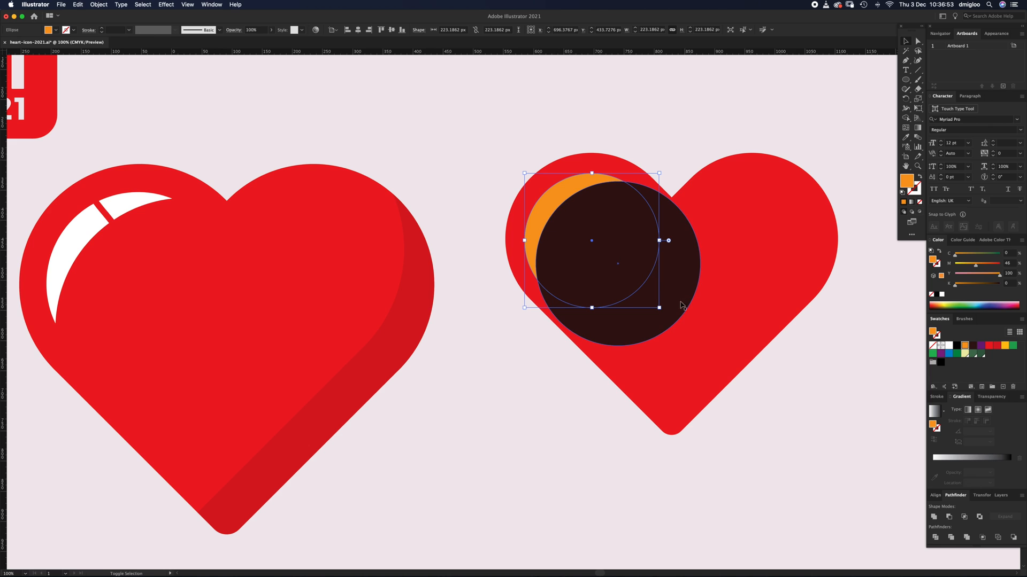
pyautogui.click(950, 518)
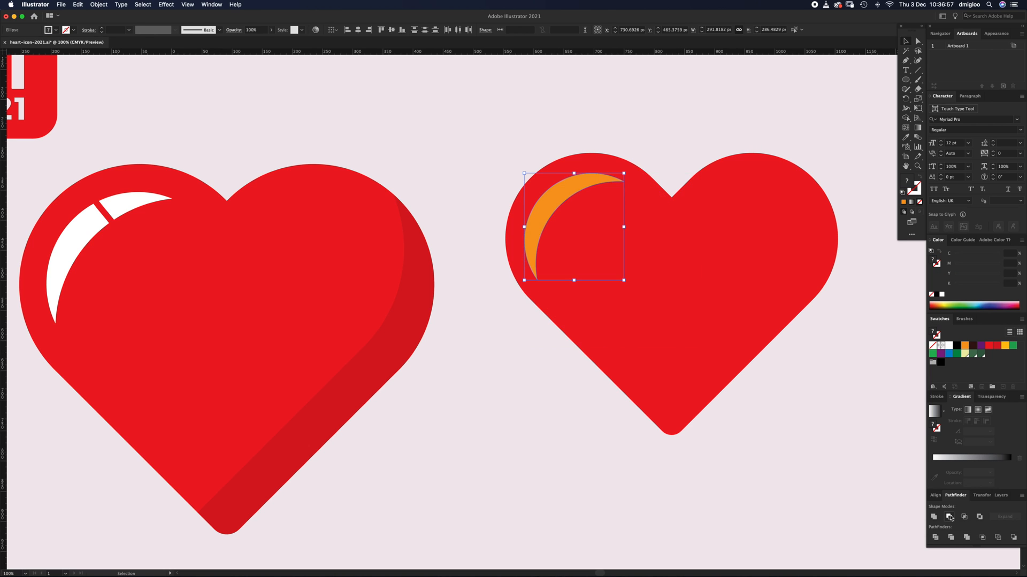
pyautogui.click(949, 346)
pyautogui.click(559, 350)
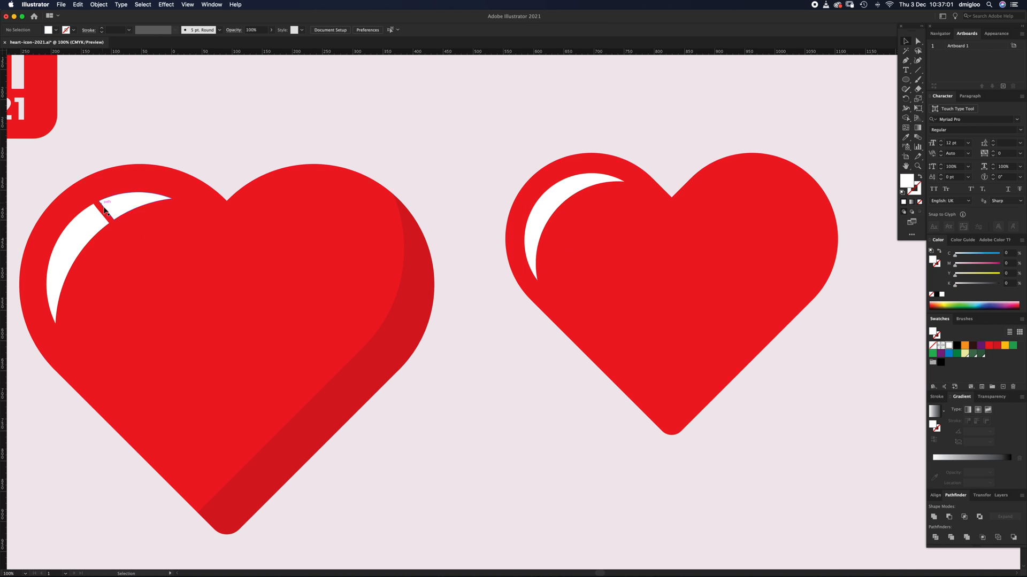
# Step: Cut a narrow diagonal gap across the upper part of the white crescent highlight with the Eraser tool
pyautogui.click(918, 89)
pyautogui.press('v')
pyautogui.click(565, 193)
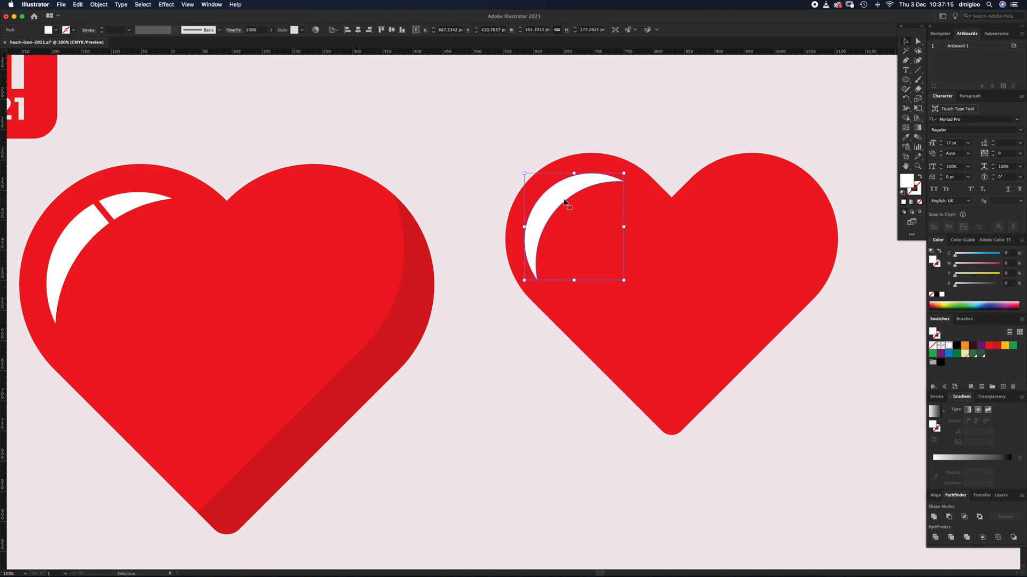
pyautogui.click(906, 91)
pyautogui.moveTo(561, 172); pyautogui.dragTo(590, 203)
pyautogui.press('a')
pyautogui.click(642, 163)
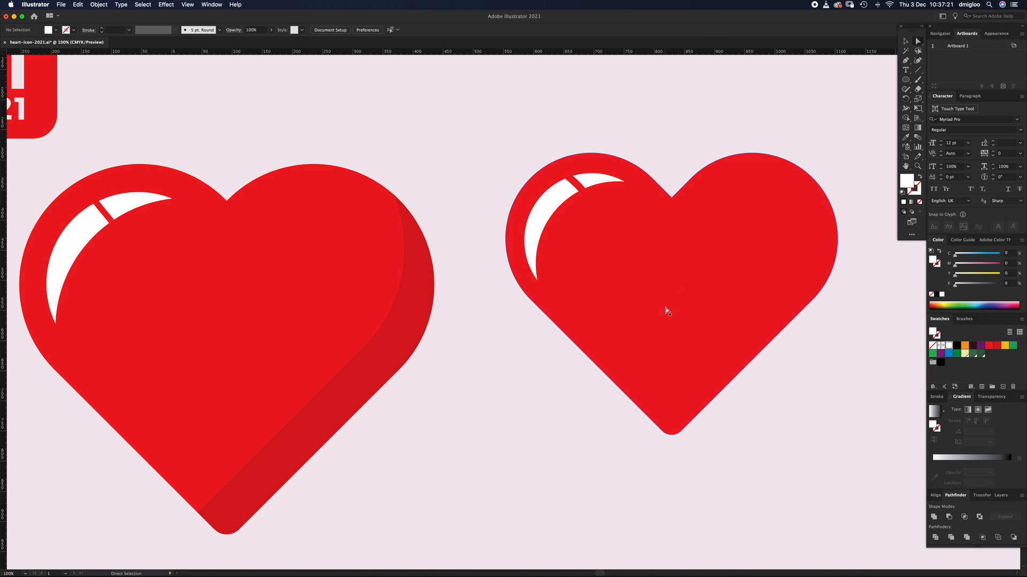
pyautogui.moveTo(667, 309); pyautogui.dragTo(642, 289)
pyautogui.press('v')
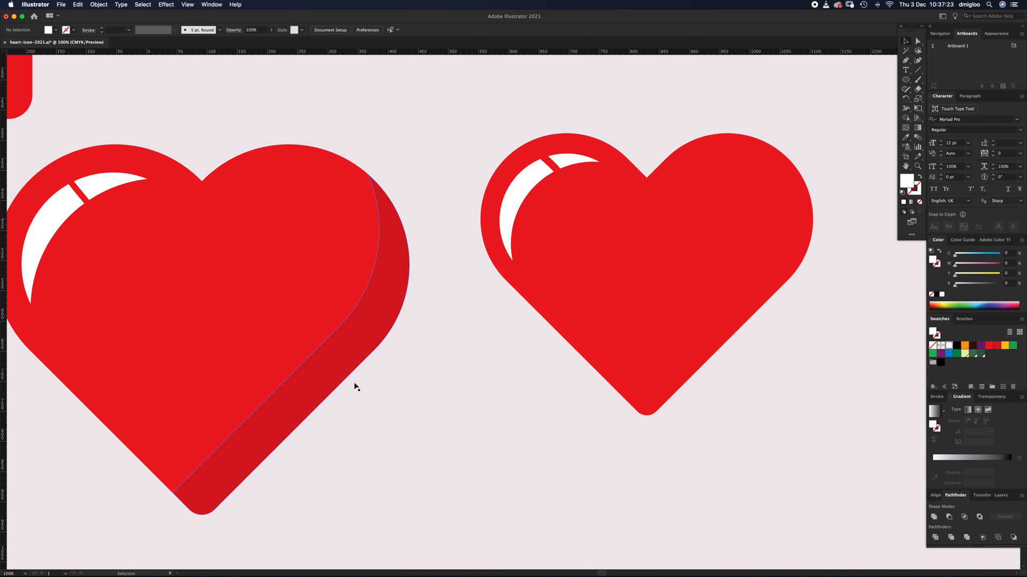
# Step: Make two in-place copies of the smaller red heart in front of its white highlight and fill the topmost copy with orange
pyautogui.click(739, 239)
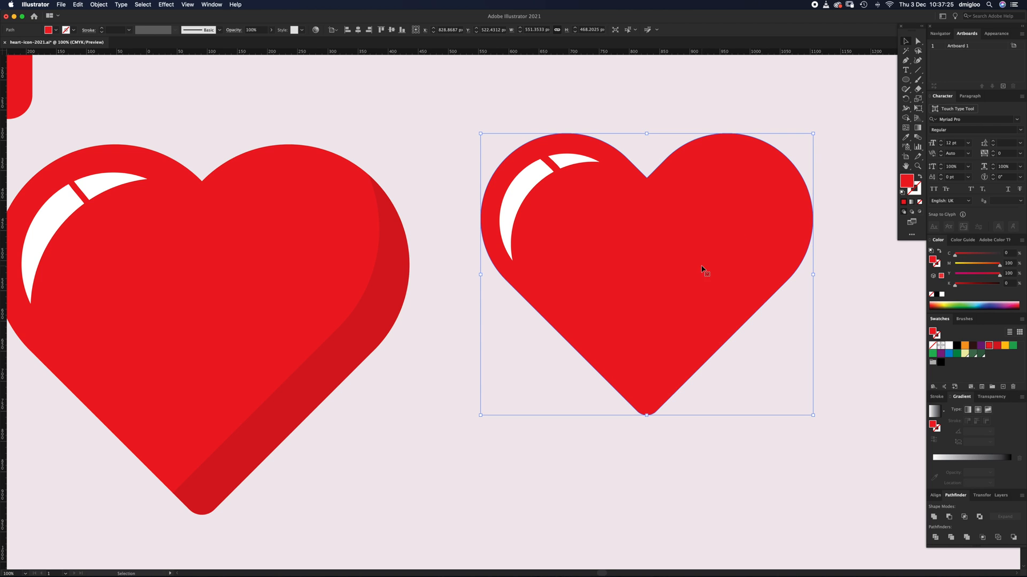
pyautogui.press('a')
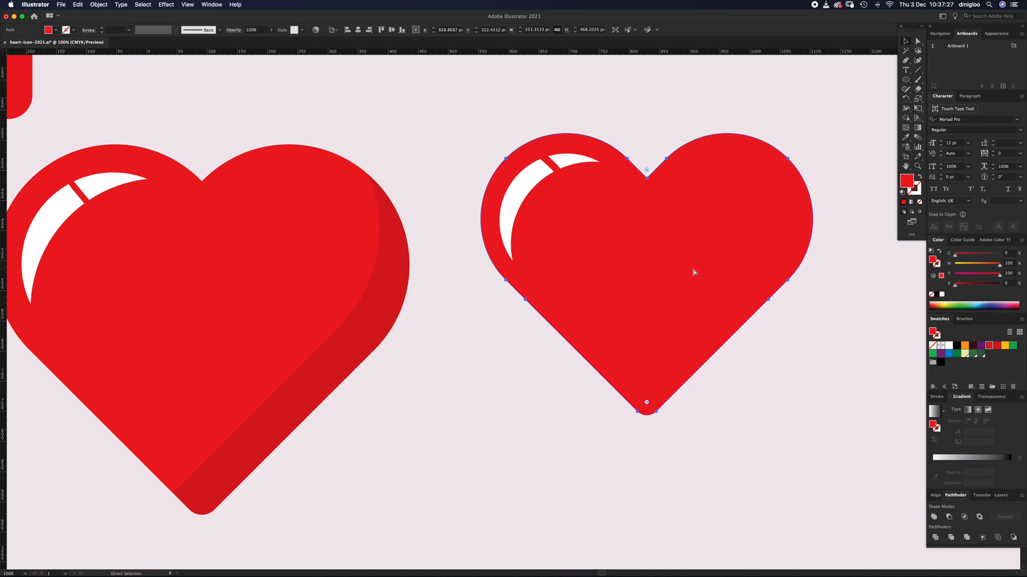
pyautogui.press('shift+super+]')
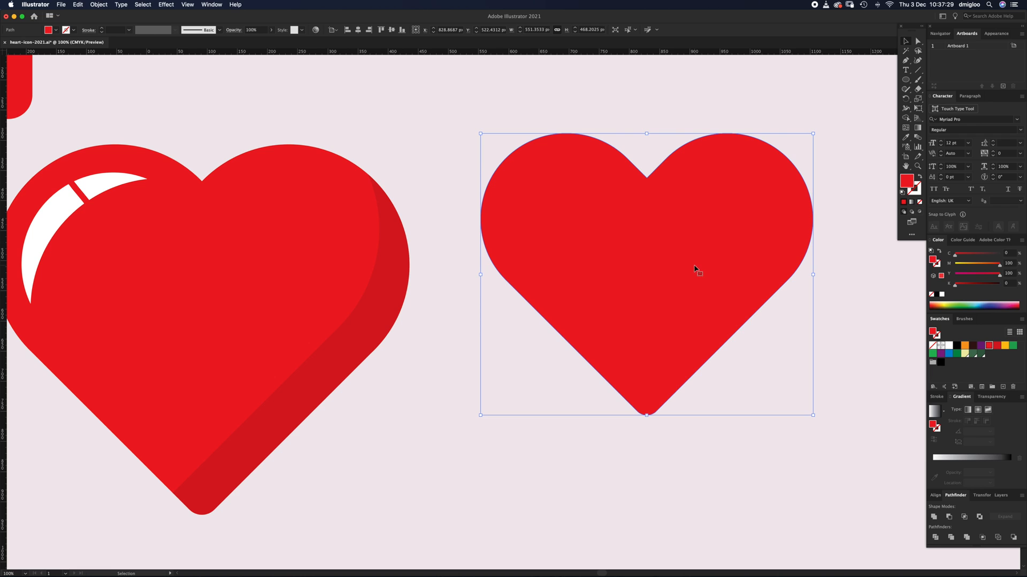
pyautogui.press('a')
pyautogui.press('v')
pyautogui.click(965, 345)
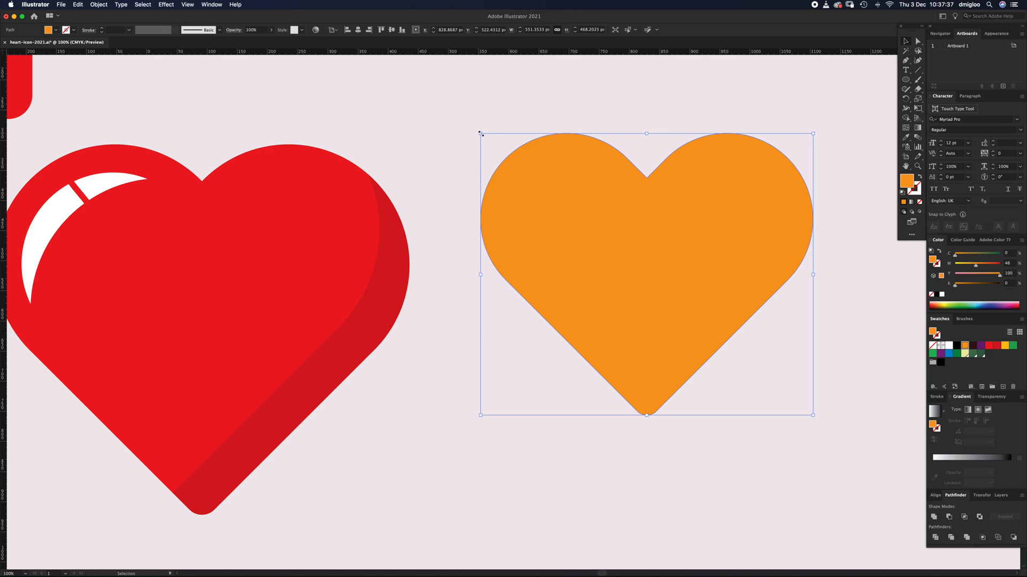
# Step: Enlarge the orange heart to about 614 by 521 px and offset it up and left, exposing the red heart's lower-right edge
pyautogui.moveTo(480, 133); pyautogui.dragTo(416, 102)
pyautogui.moveTo(697, 220); pyautogui.dragTo(676, 220)
pyautogui.moveTo(676, 222); pyautogui.dragTo(676, 221)
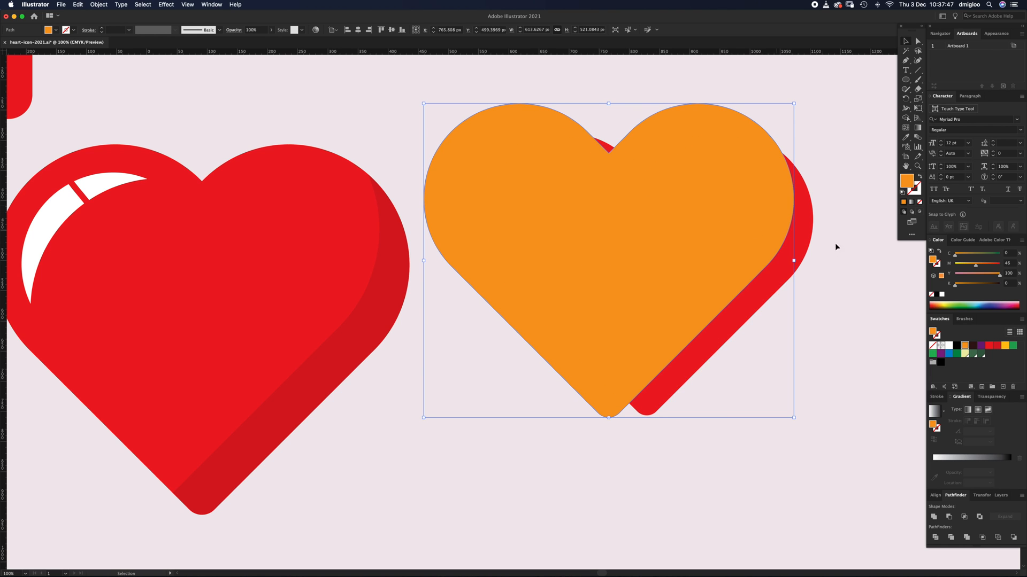
# Step: Subtract the orange heart from the red copy beneath it with Minus Front
pyautogui.click(881, 253)
pyautogui.click(802, 252)
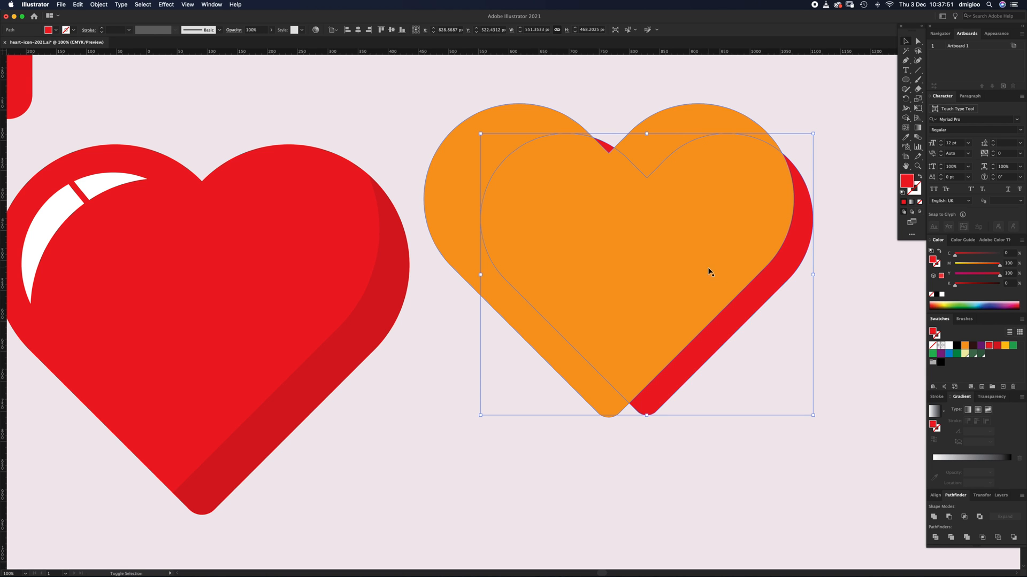
pyautogui.keyDown('shift'); pyautogui.click(714, 283); pyautogui.keyUp('shift')
pyautogui.click(949, 517)
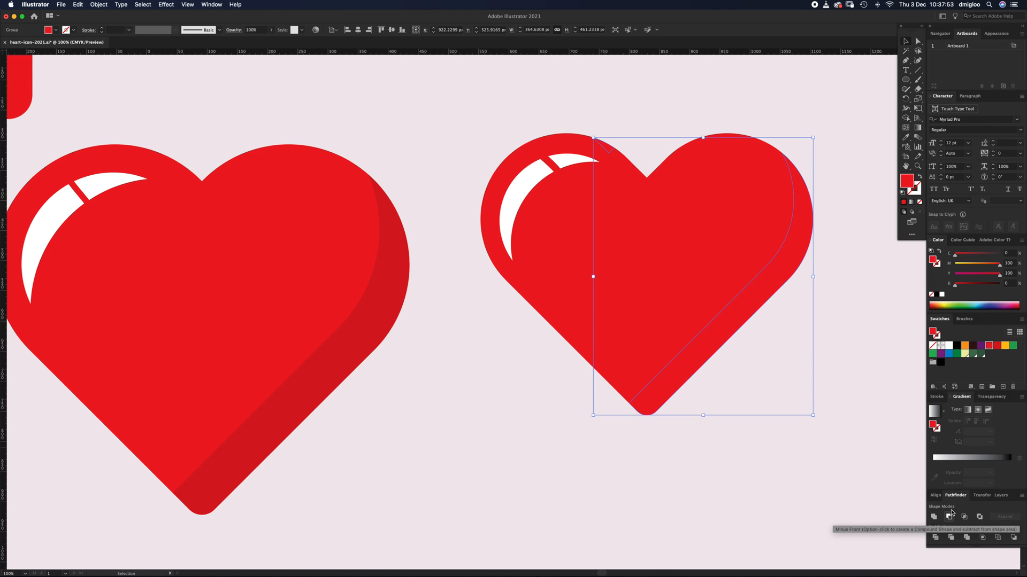
# Step: Remove the leftover sliver beside the heart's top notch from the subtraction result
pyautogui.press('a')
pyautogui.click(607, 148)
pyautogui.press('super+shift+a')
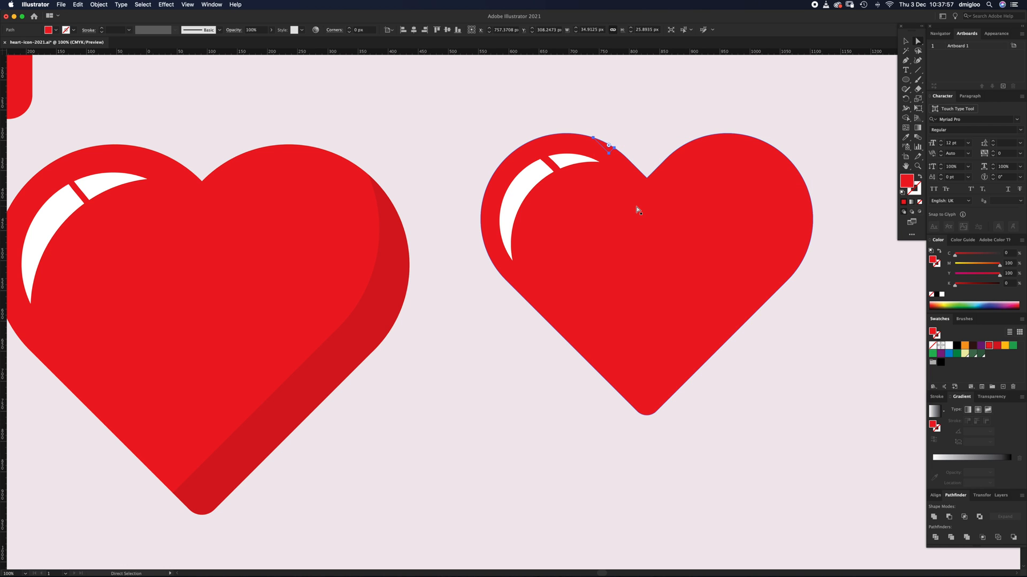
# Step: Recolour the remaining edge shape with the dark red (C 0, M 100, Y 100, K 10) sampled from the example heart's shadow
pyautogui.click(759, 300)
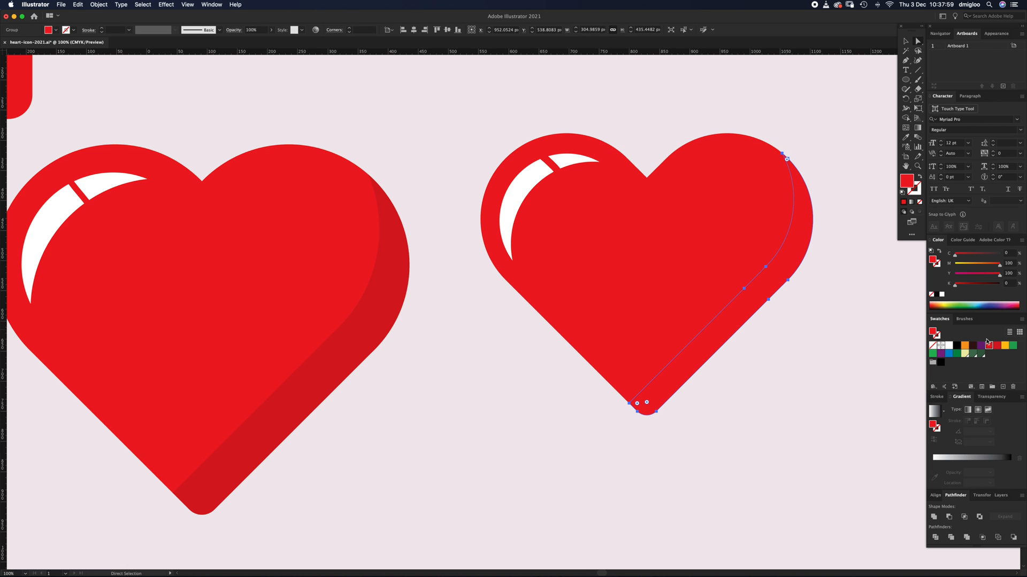
pyautogui.press('i')
pyautogui.click(357, 339)
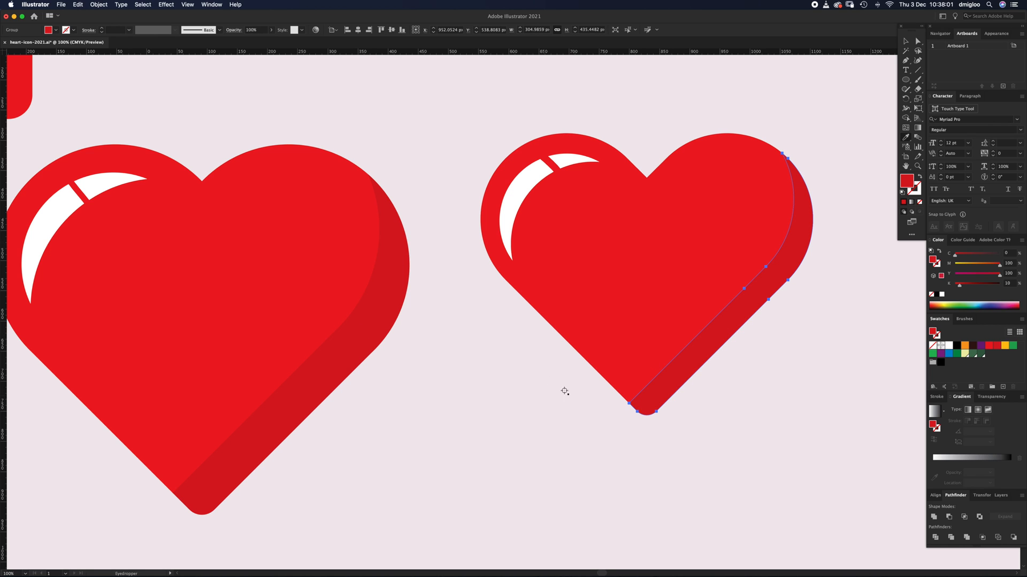
pyautogui.press('v')
pyautogui.click(563, 457)
# Step: Select all parts of the completed smaller heart and move them together slightly down and to the right on the artboard
pyautogui.press('z')
pyautogui.keyDown('alt'); pyautogui.click(606, 337); pyautogui.keyUp('alt')
pyautogui.moveTo(501, 358); pyautogui.dragTo(577, 384)
pyautogui.press('v')
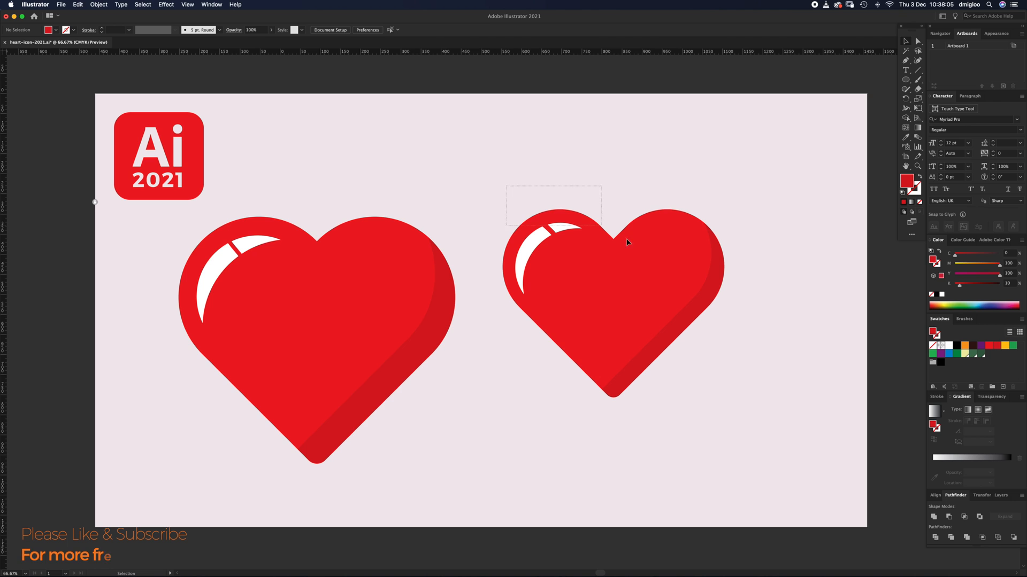
pyautogui.moveTo(527, 211); pyautogui.dragTo(720, 352)
pyautogui.moveTo(620, 385); pyautogui.dragTo(640, 396)
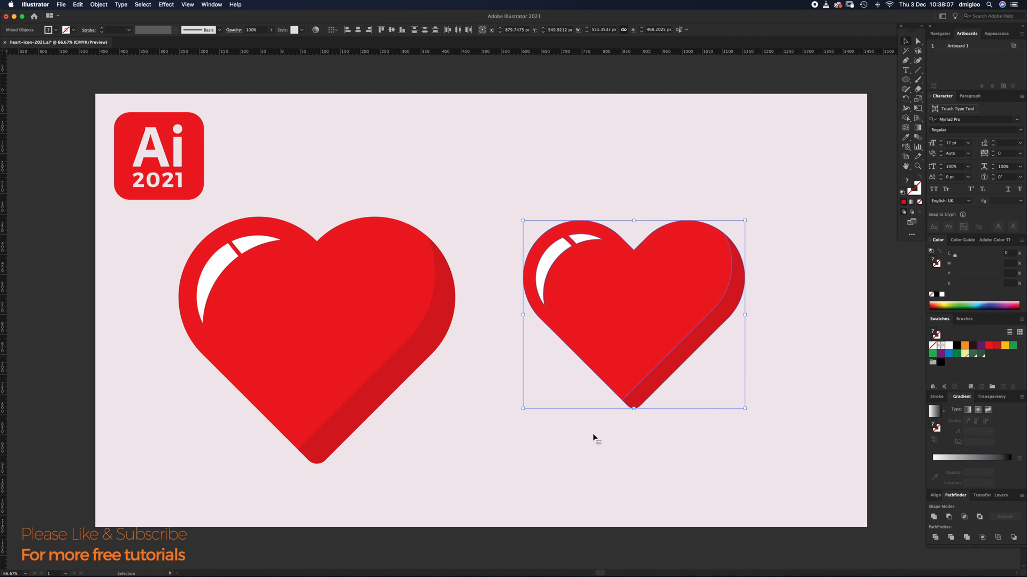